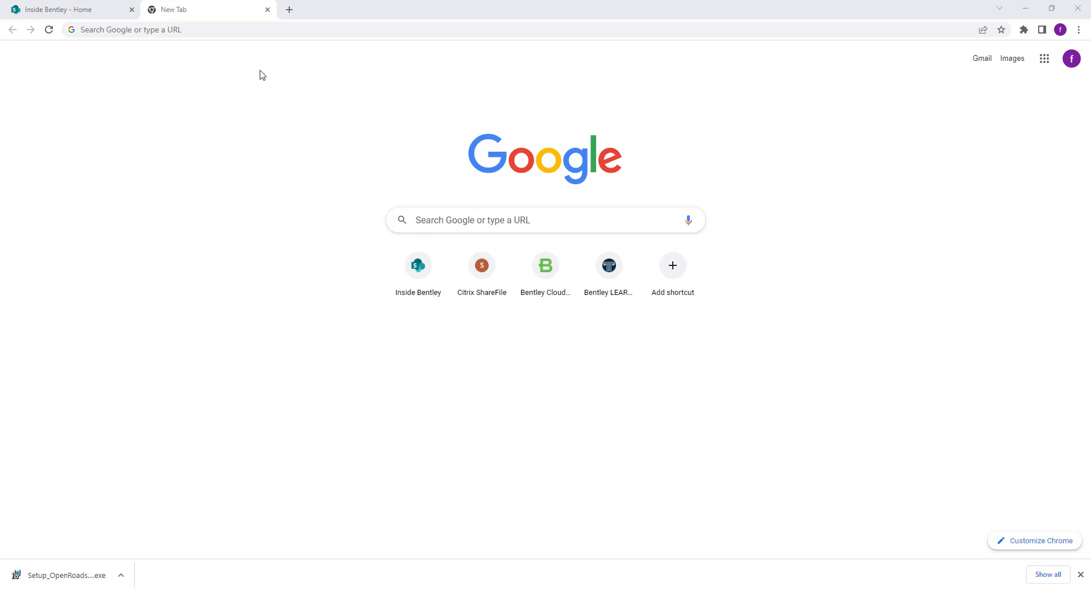
Step: Go to connect.bentley.com in the new Chrome tab using the address-bar suggestion
{"action": "left_click", "coordinate": [219, 33]}
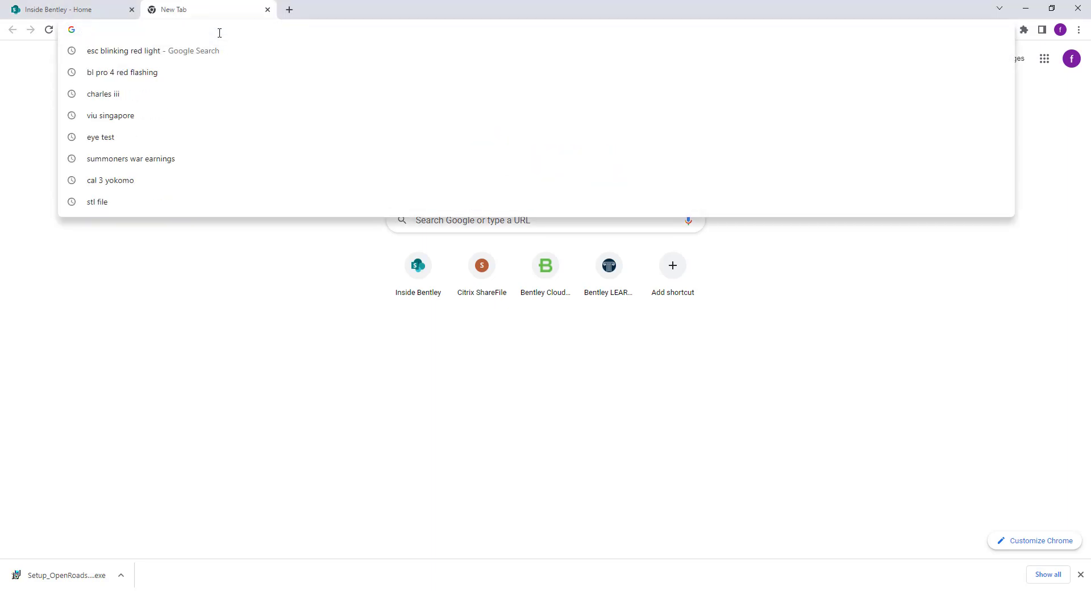
{"action": "type", "text": "httpos"}
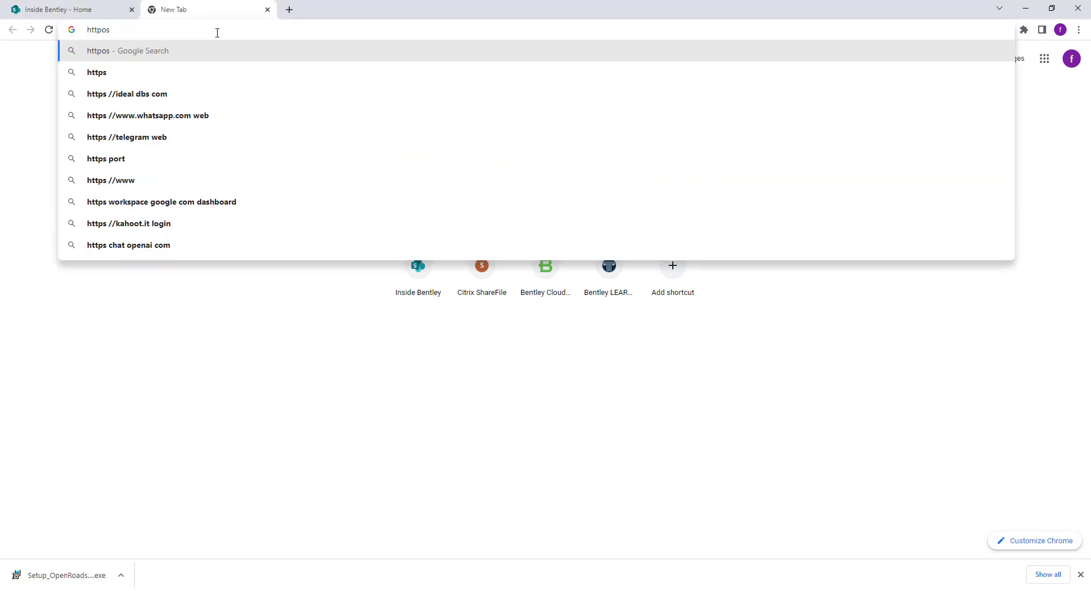
{"action": "key", "text": "BackSpace"}
{"action": "key", "text": "BackSpace"}
{"action": "type", "text": "s"}
{"action": "type", "text": "://connect.bentley.com"}
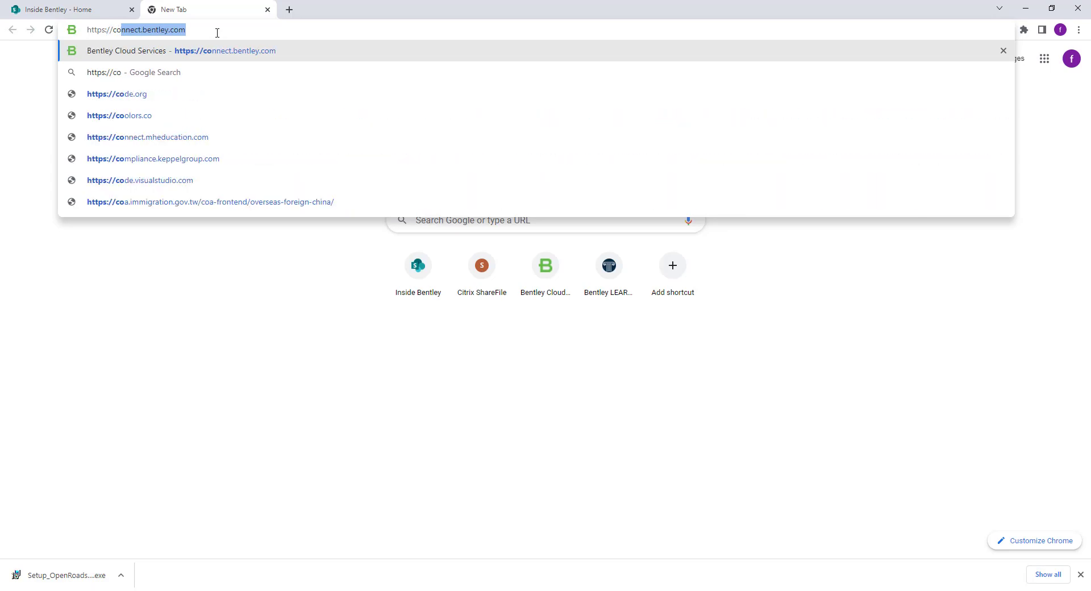
{"action": "key", "text": "Return"}
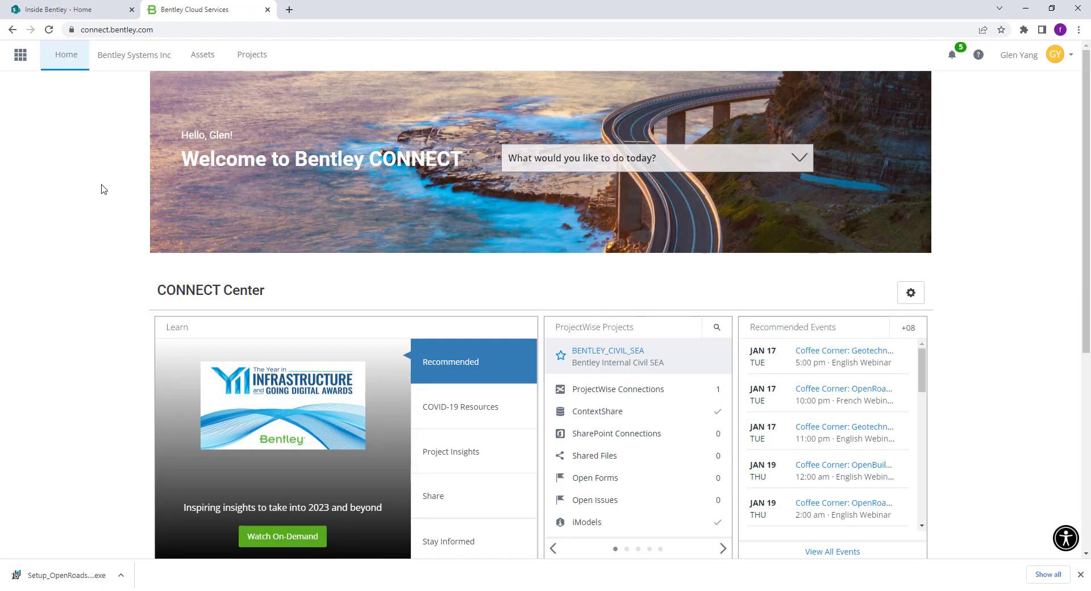
Step: Scroll down to My Services and open the Software Downloads service
{"action": "scroll", "coordinate": [105, 192], "scroll_direction": "down", "scroll_amount": 5}
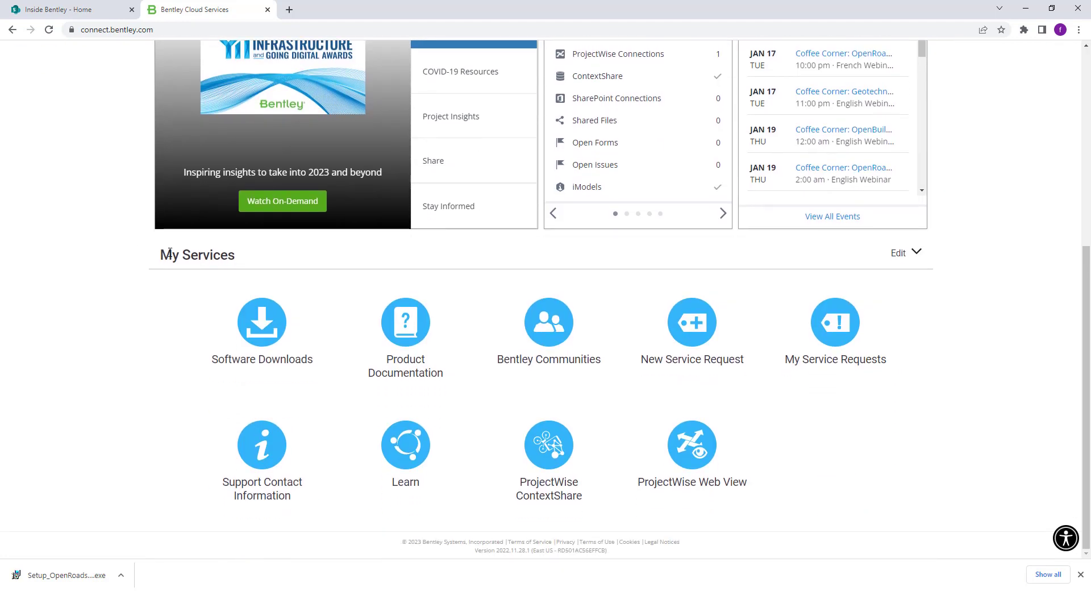
{"action": "triple_click", "coordinate": [189, 257]}
{"action": "left_click", "coordinate": [237, 263]}
{"action": "left_click", "coordinate": [269, 339]}
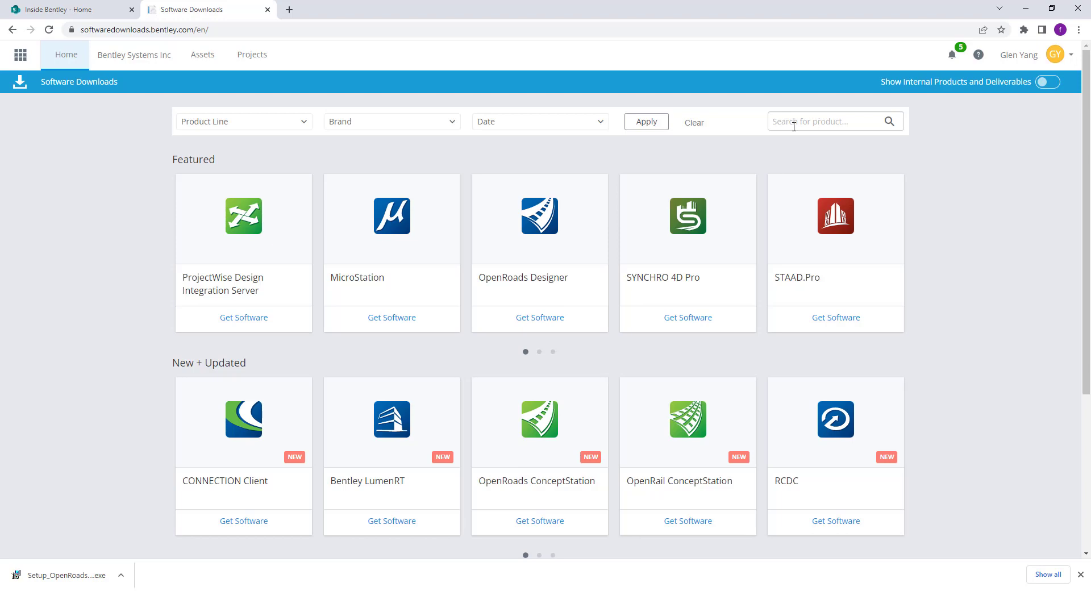
Step: Open the OpenRoads Designer card in the Featured row
{"action": "left_click", "coordinate": [529, 288]}
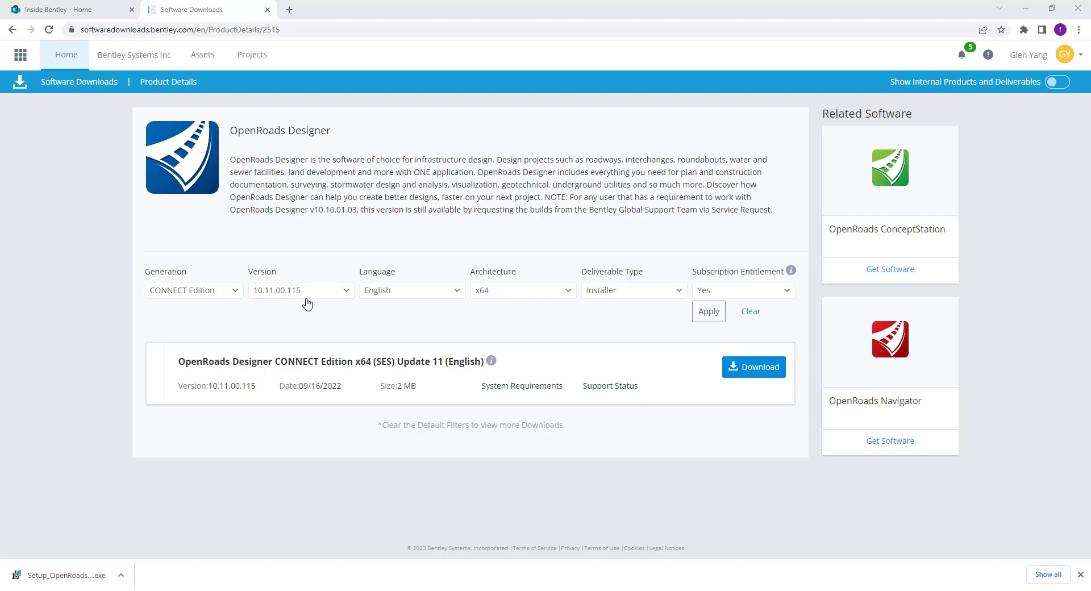
{"action": "left_click", "coordinate": [491, 361]}
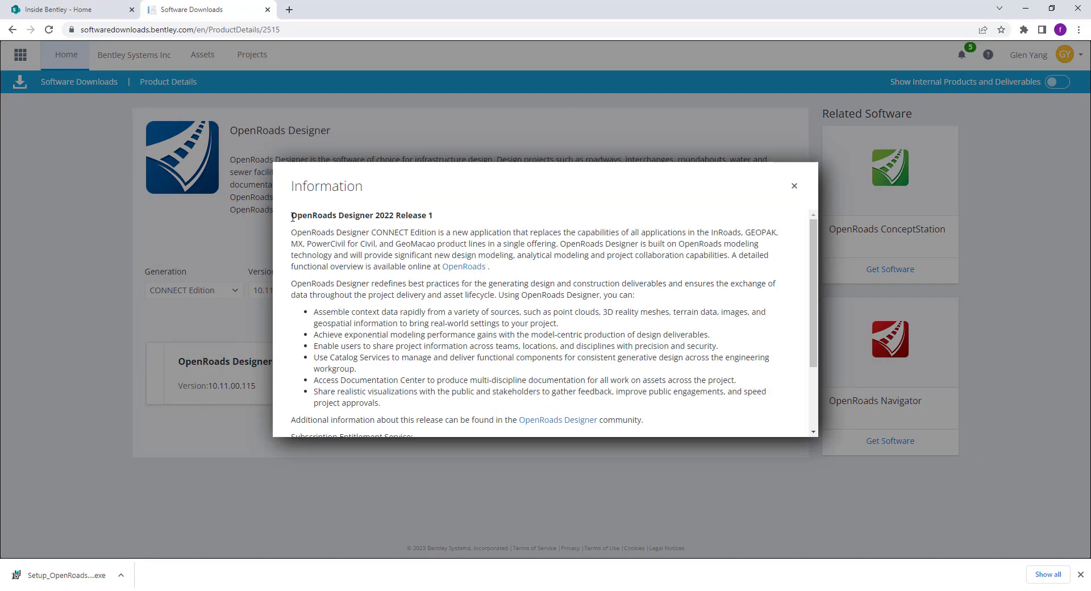
{"action": "left_click_drag", "start_coordinate": [292, 216], "coordinate": [446, 221]}
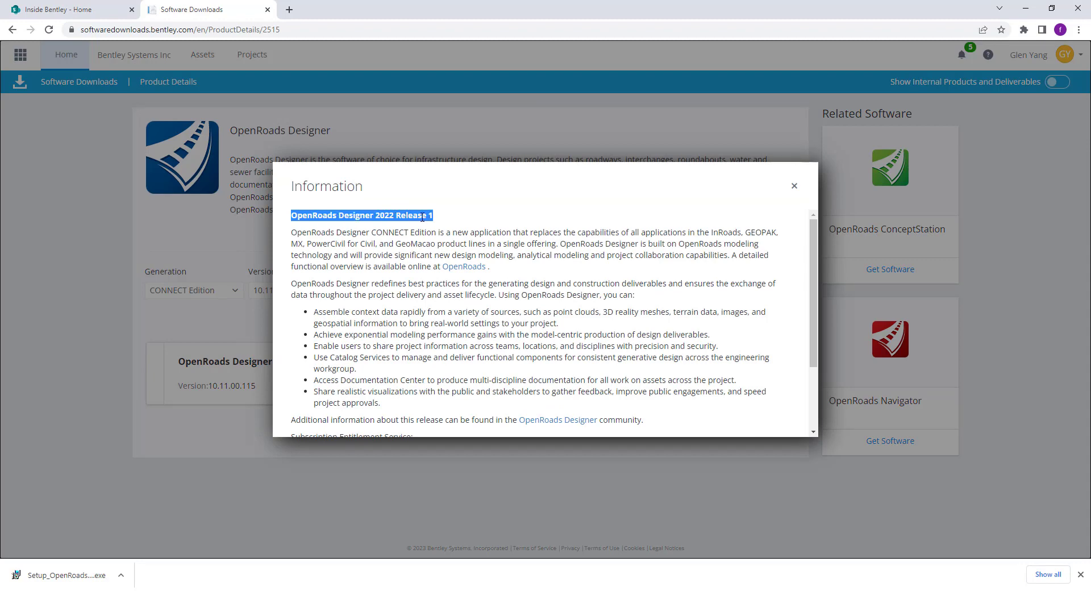
{"action": "left_click", "coordinate": [793, 187]}
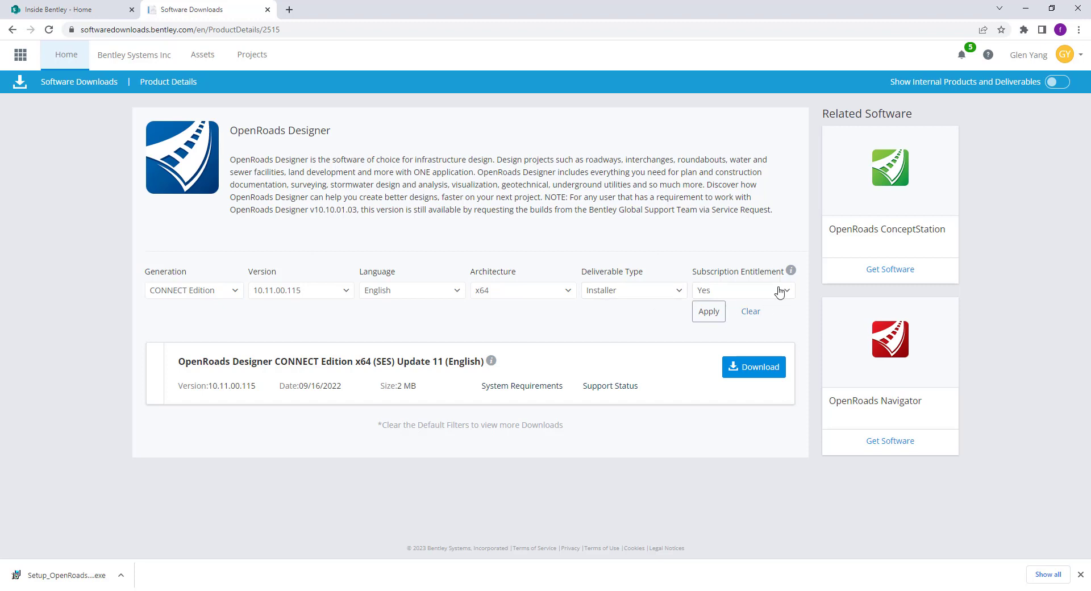
Step: Reapply Subscription Entitlement No, then Yes, and download the OpenRoads Designer Update 11 installer
{"action": "left_click", "coordinate": [725, 293]}
{"action": "left_click", "coordinate": [705, 336]}
{"action": "left_click", "coordinate": [709, 315]}
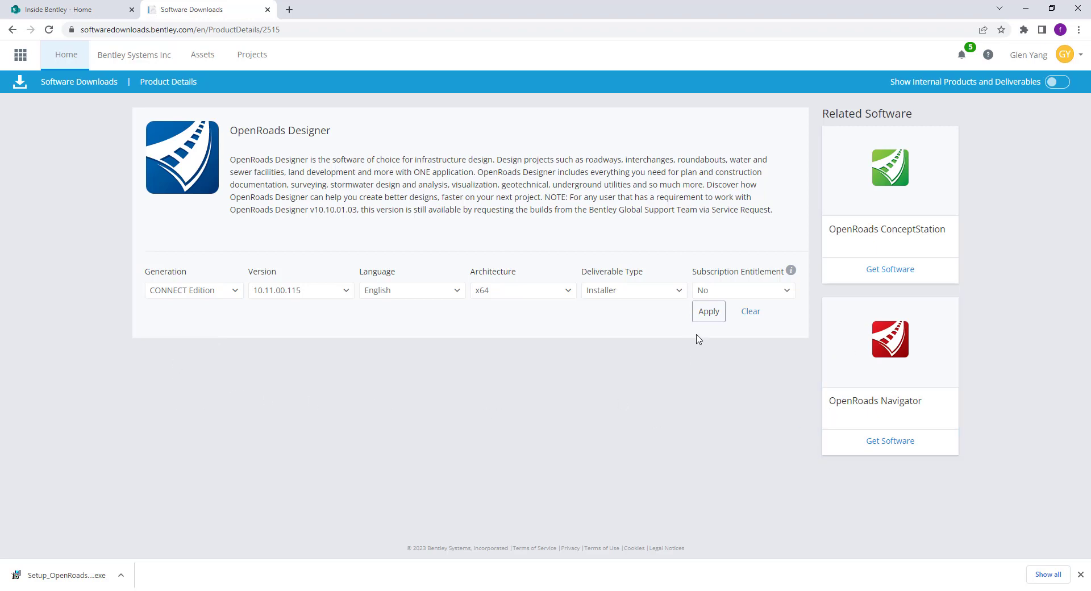
{"action": "left_click", "coordinate": [732, 290]}
{"action": "left_click", "coordinate": [718, 318]}
{"action": "left_click", "coordinate": [717, 316]}
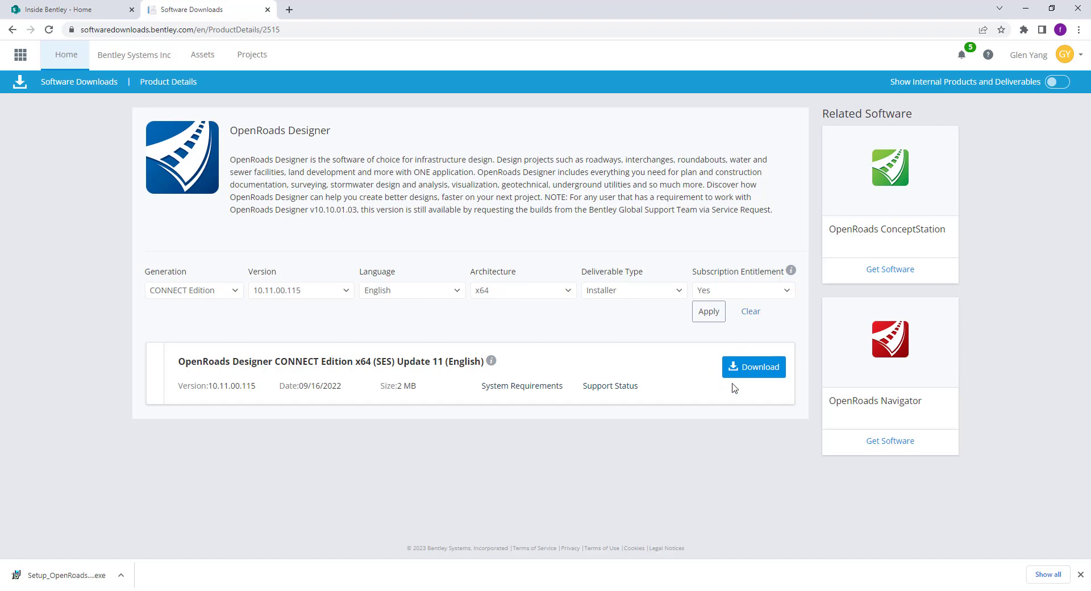
{"action": "left_click", "coordinate": [766, 374]}
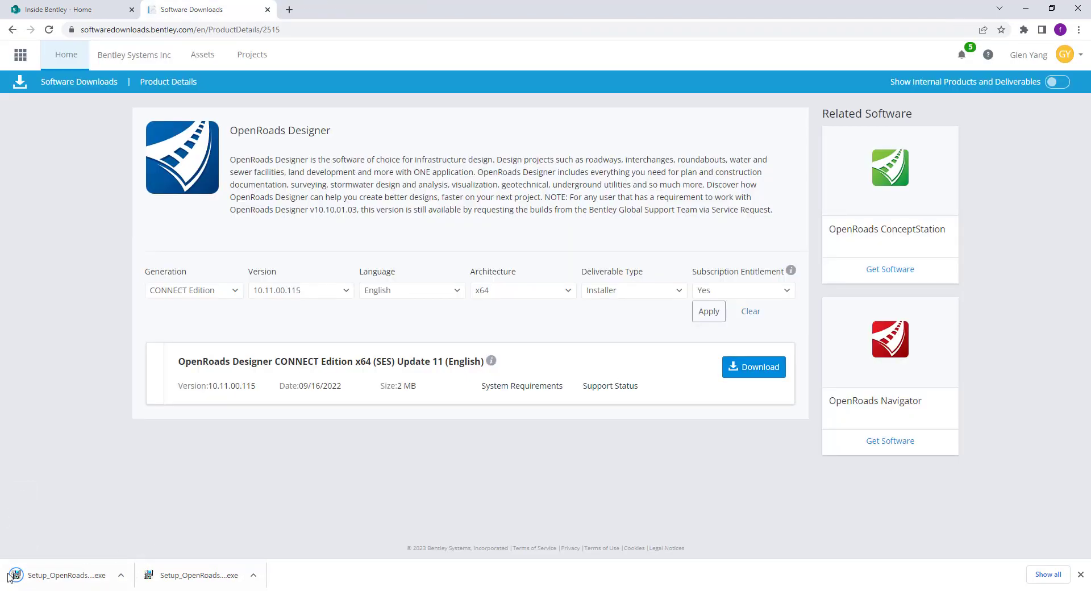
Step: Show the download in its folder and run Setup_OpenRoadsDesignerx64_10.11.00.115.exe
{"action": "right_click", "coordinate": [200, 579]}
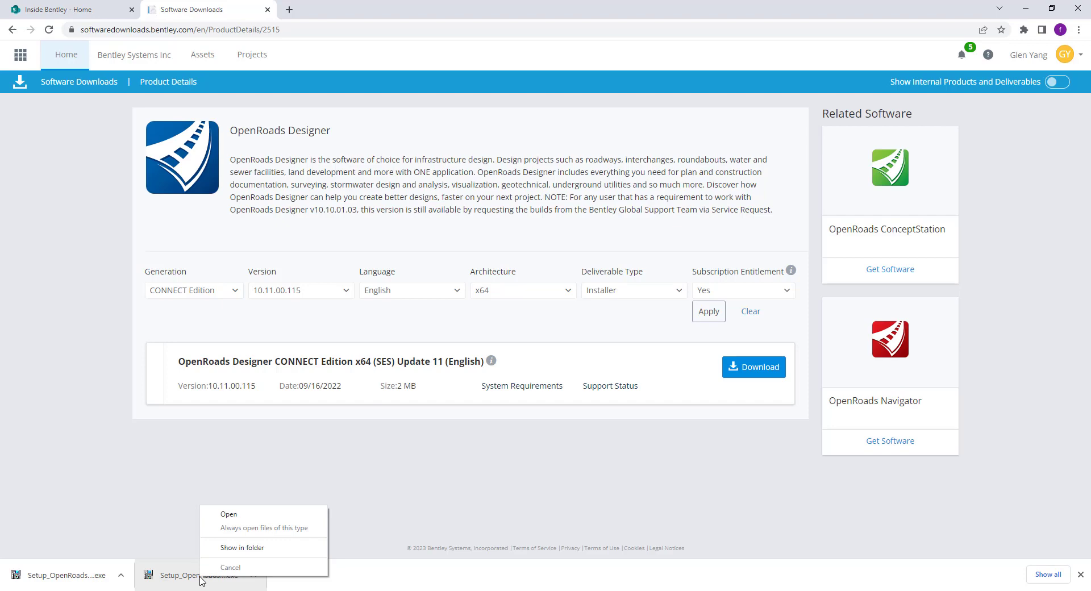
{"action": "left_click", "coordinate": [230, 548]}
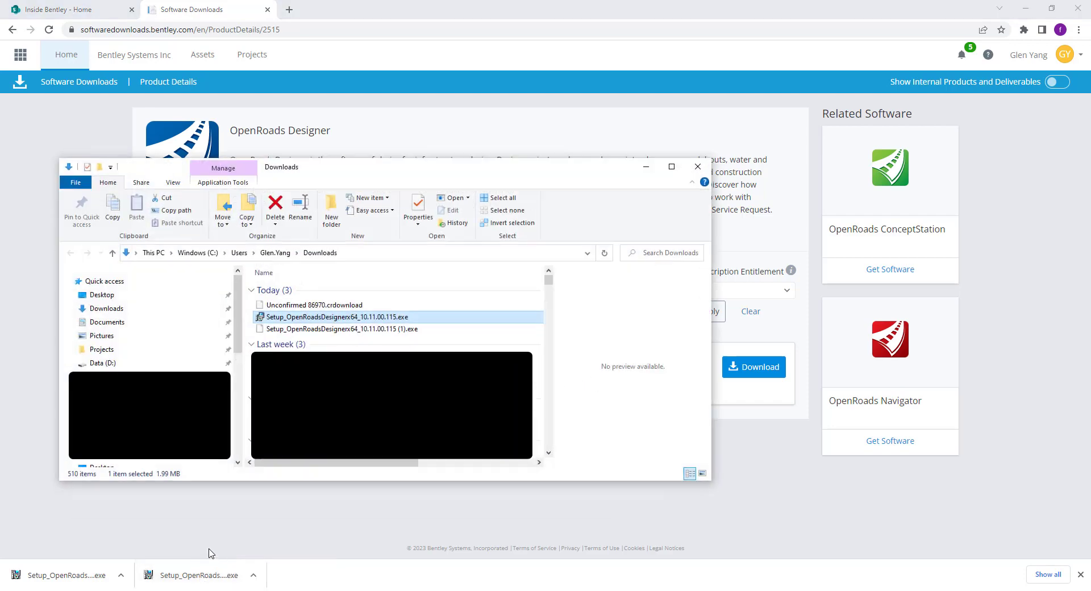
{"action": "double_click", "coordinate": [315, 317]}
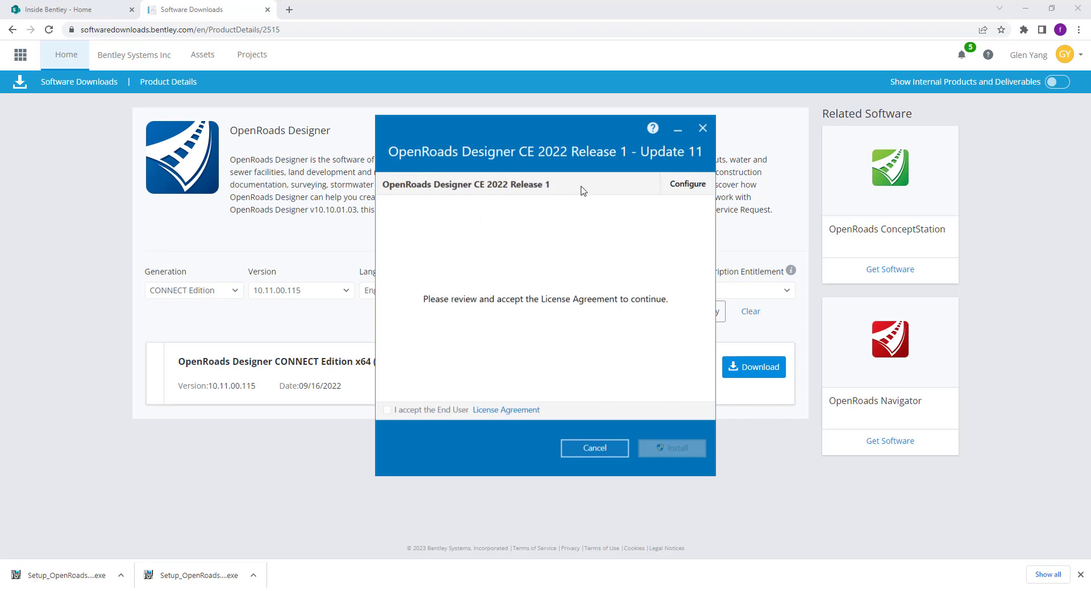
{"action": "left_click", "coordinate": [683, 189]}
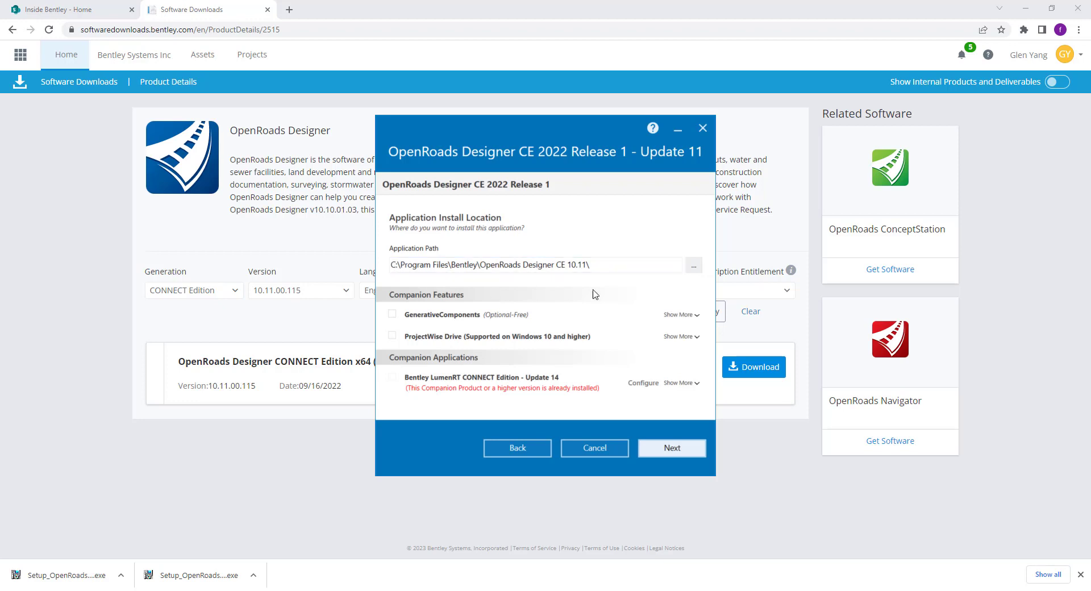
{"action": "left_click", "coordinate": [656, 452]}
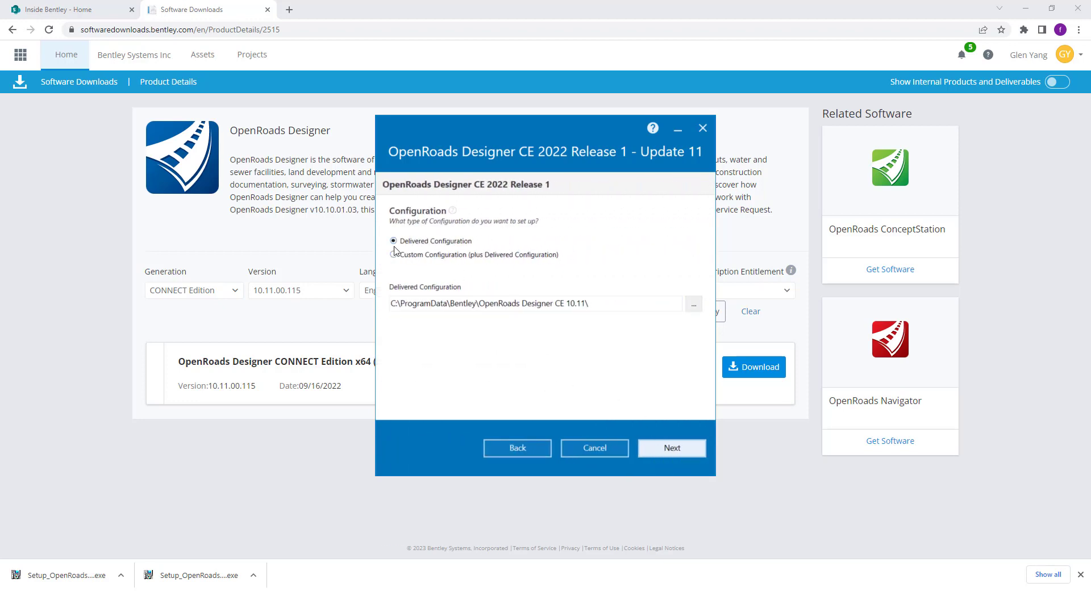
{"action": "left_click", "coordinate": [664, 452]}
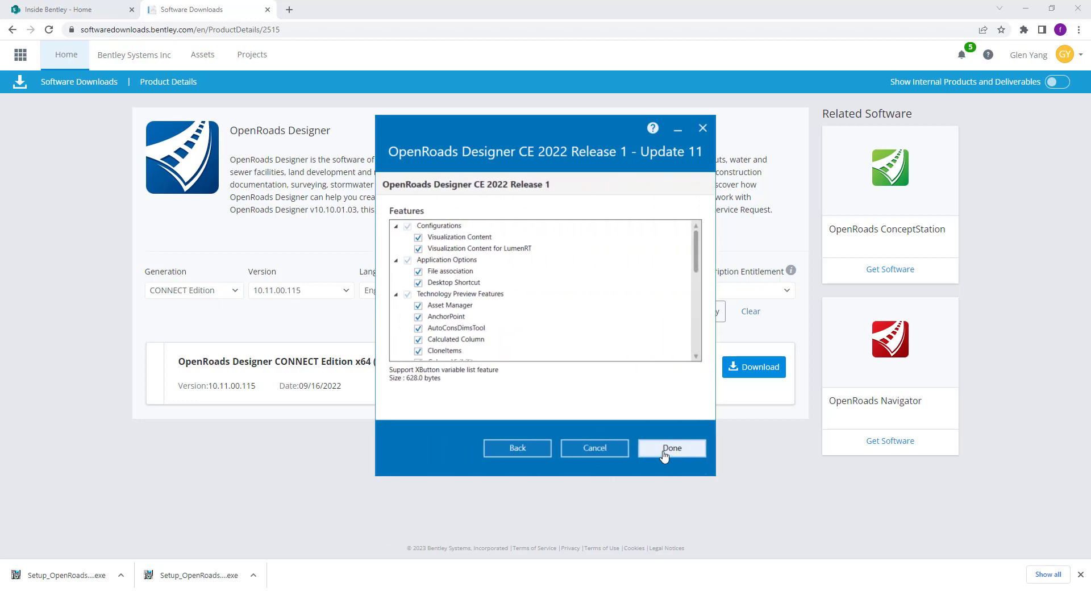
{"action": "scroll", "coordinate": [539, 334], "scroll_direction": "down", "scroll_amount": 10}
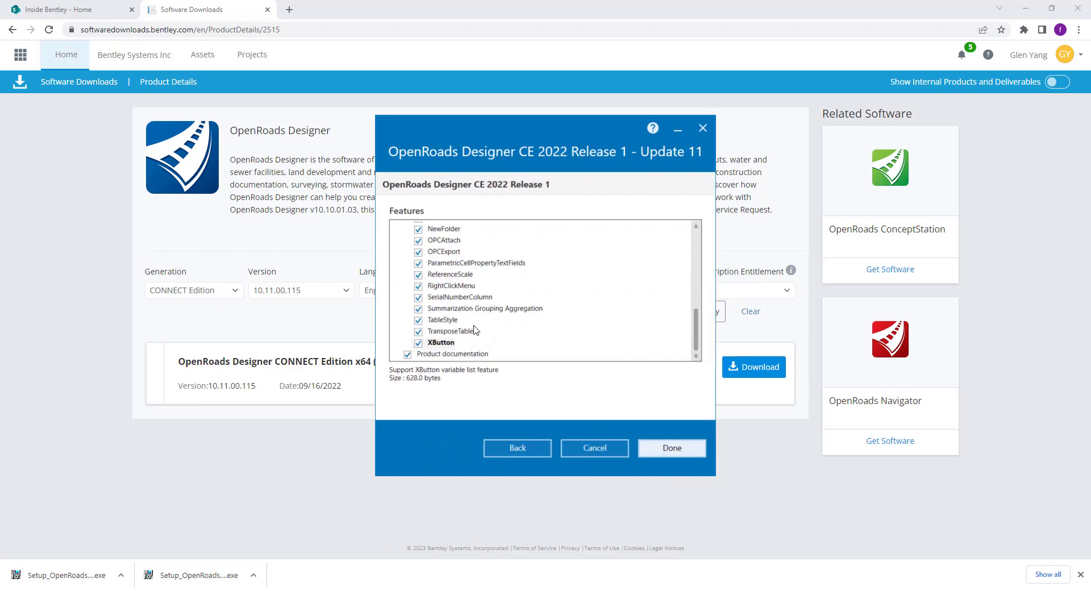
{"action": "scroll", "coordinate": [476, 335], "scroll_direction": "up", "scroll_amount": 10}
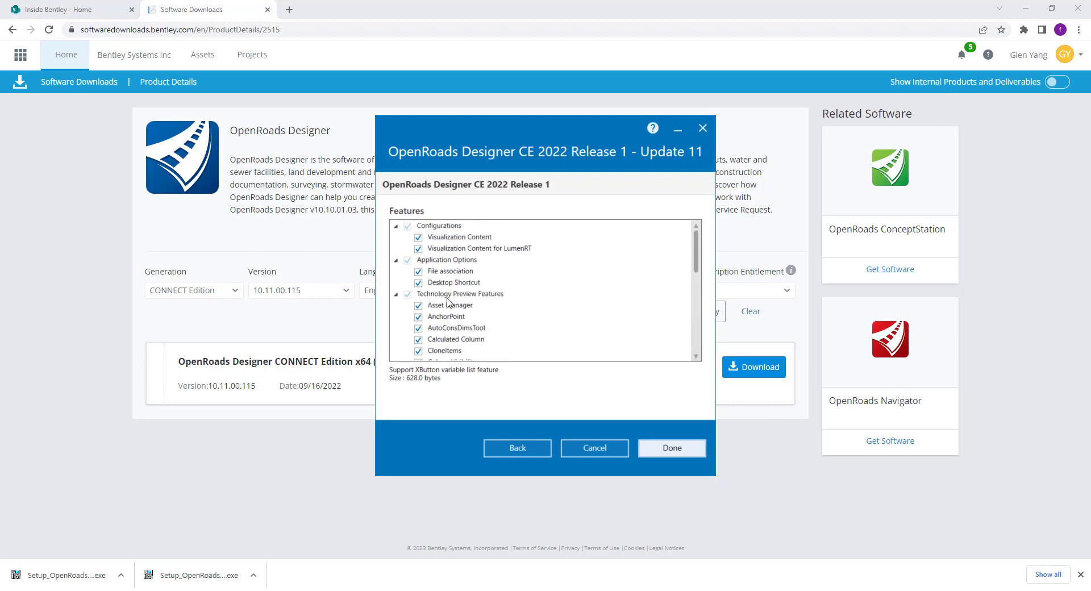
{"action": "left_click", "coordinate": [669, 449]}
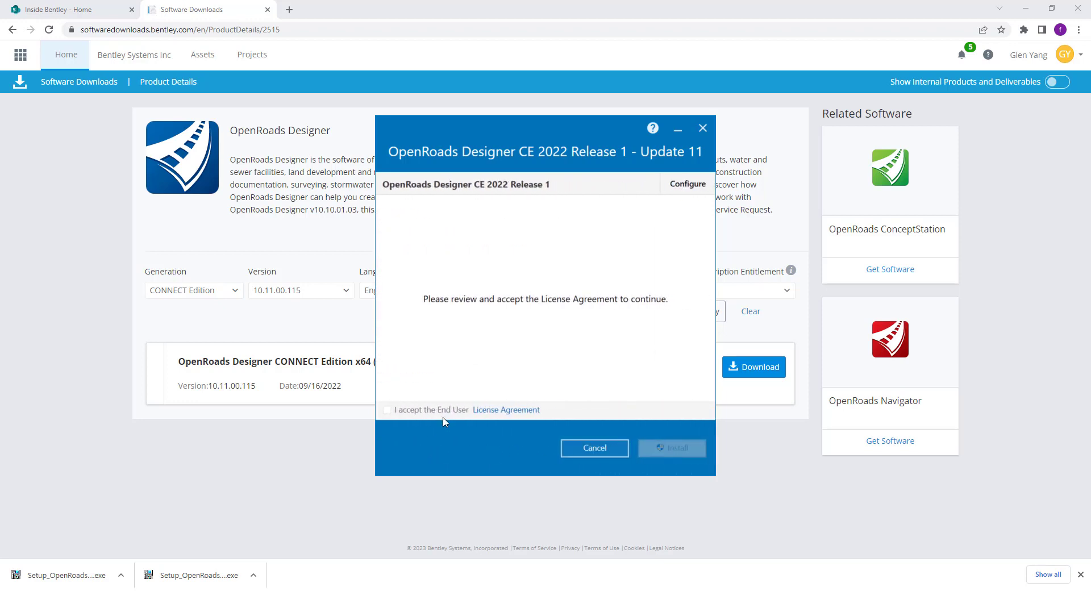
Step: Accept the license agreement, start the installation, and approve the User Account Control prompt
{"action": "left_click", "coordinate": [388, 410]}
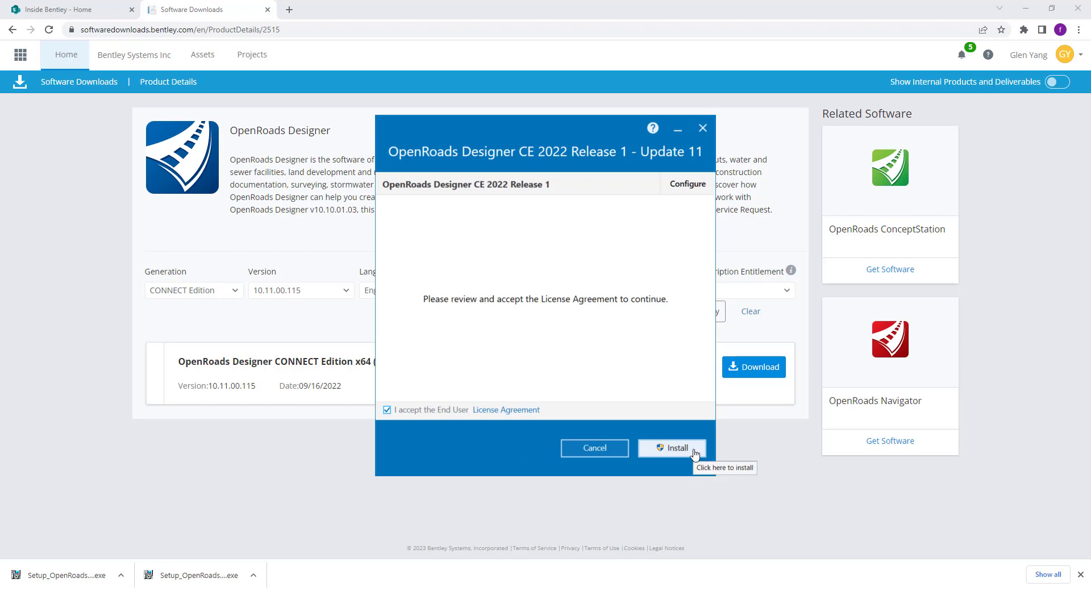
{"action": "left_click", "coordinate": [693, 451]}
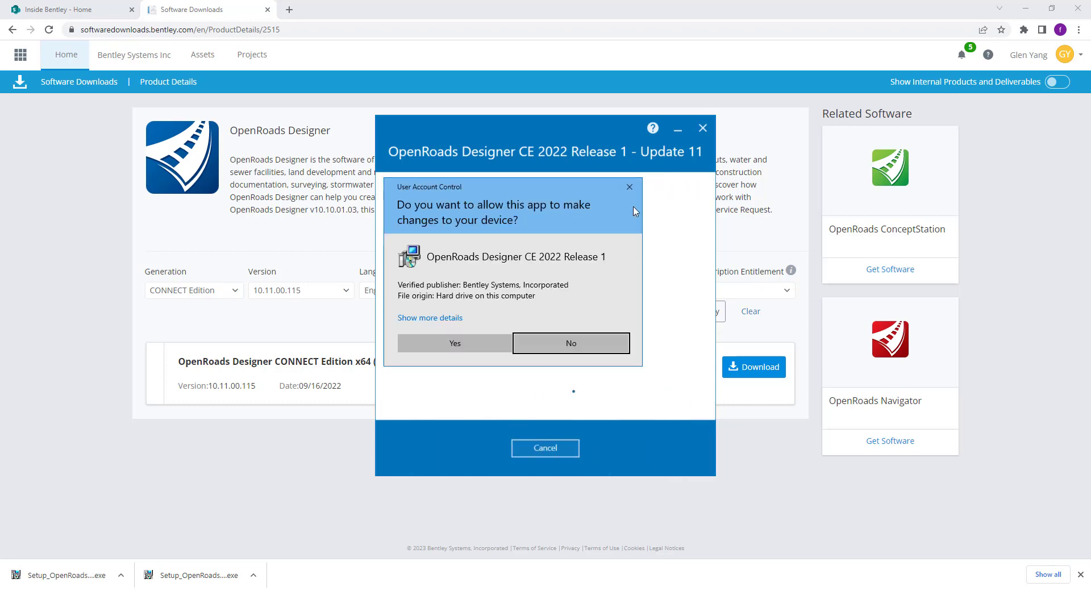
{"action": "left_click", "coordinate": [454, 342]}
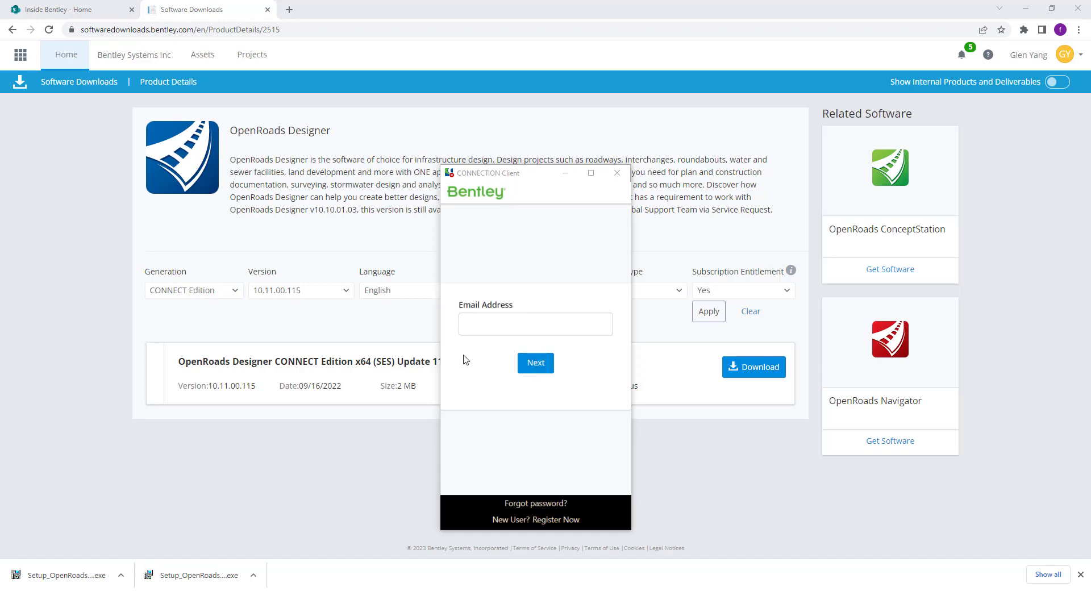
Step: Search Windows for 'open' and launch OpenRoads Designer CE from the best match
{"action": "key", "text": "super"}
{"action": "type", "text": "open"}
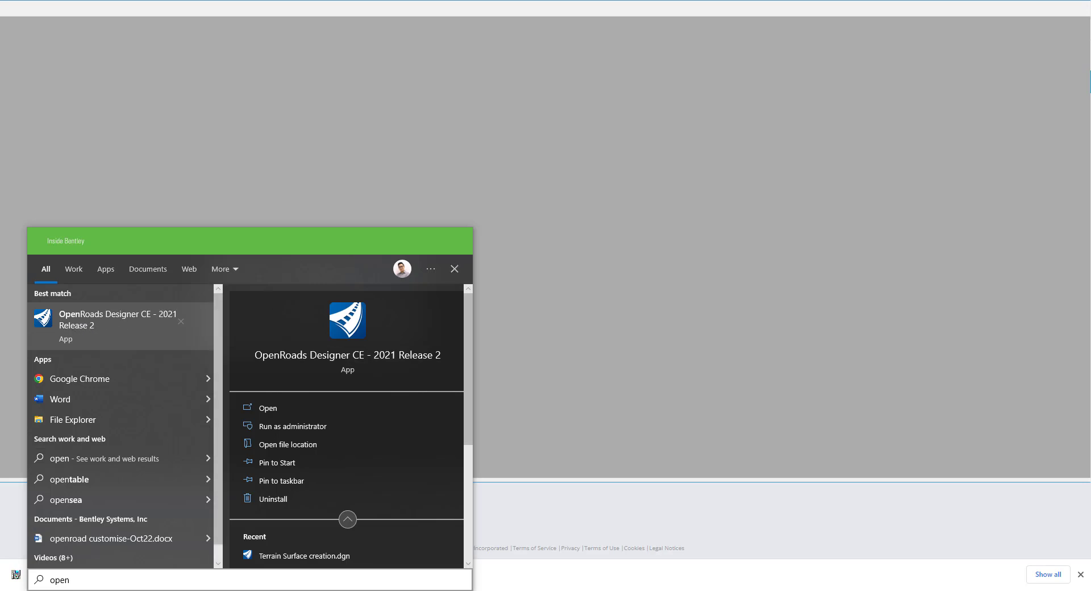
{"action": "key", "text": "Return"}
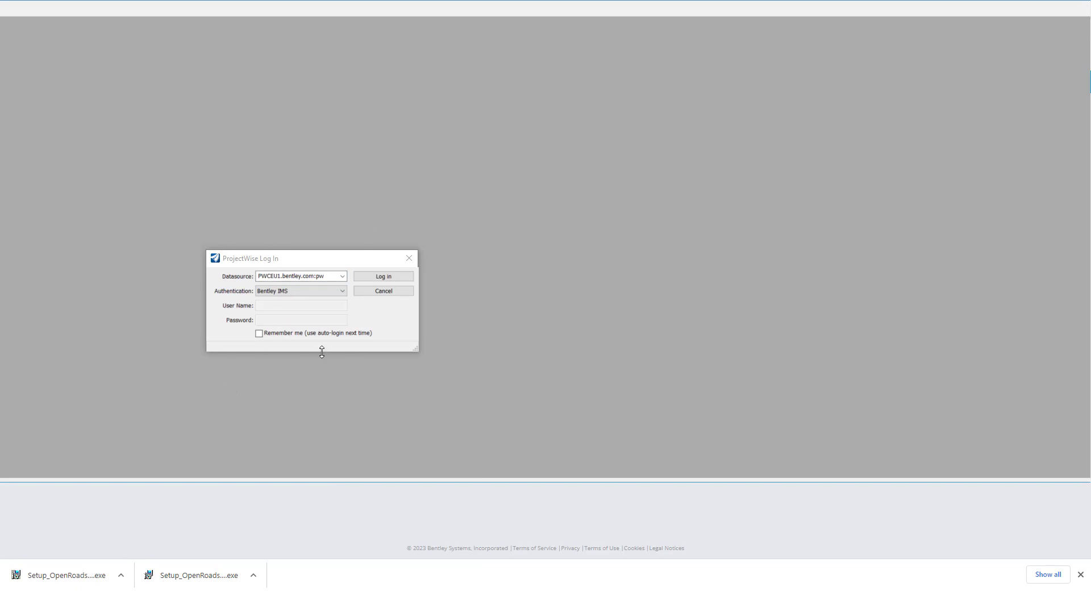
Step: Cancel the ProjectWise Log In dialog and move the OpenRoads Designer window down
{"action": "left_click", "coordinate": [378, 291]}
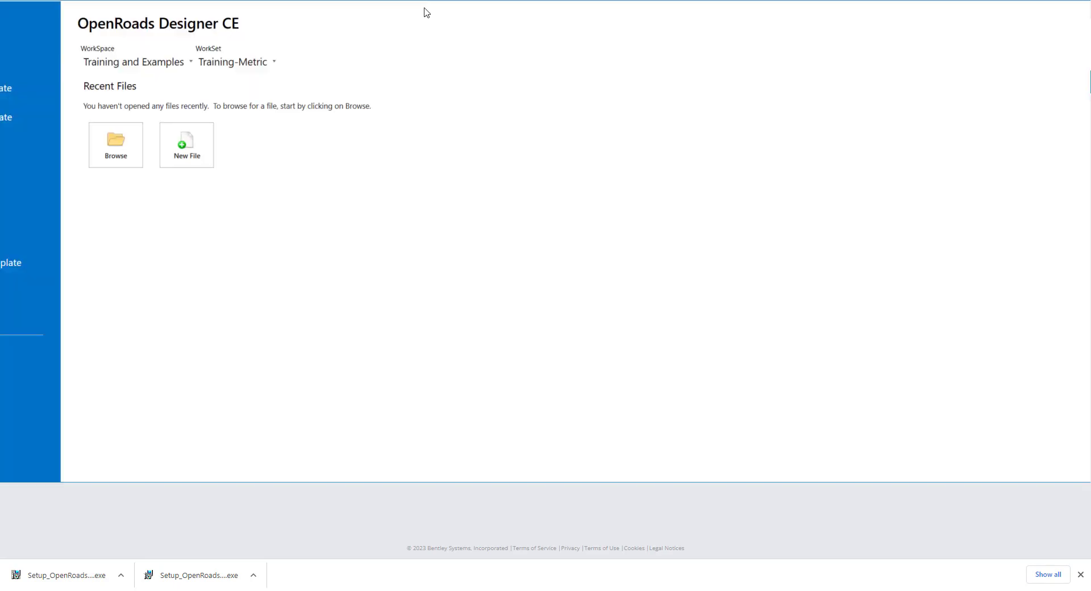
{"action": "left_click_drag", "start_coordinate": [427, 9], "coordinate": [423, 23]}
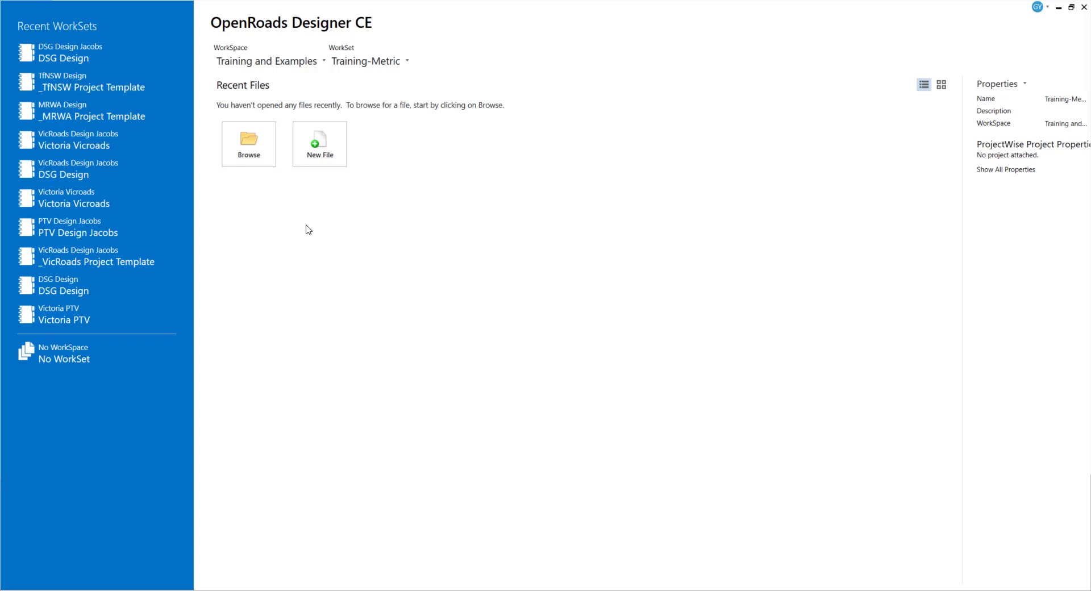